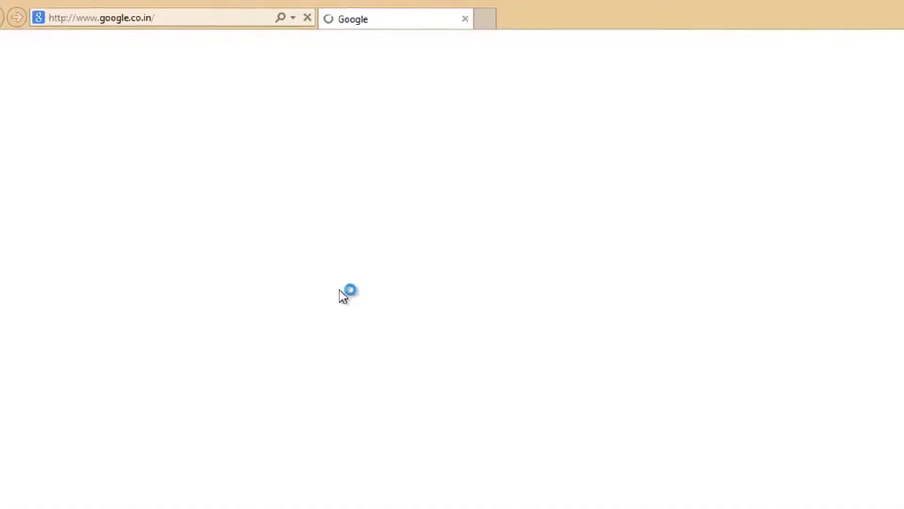
# Load the PayPal website at paypal.com in the browser.
pyautogui.click(159, 17)
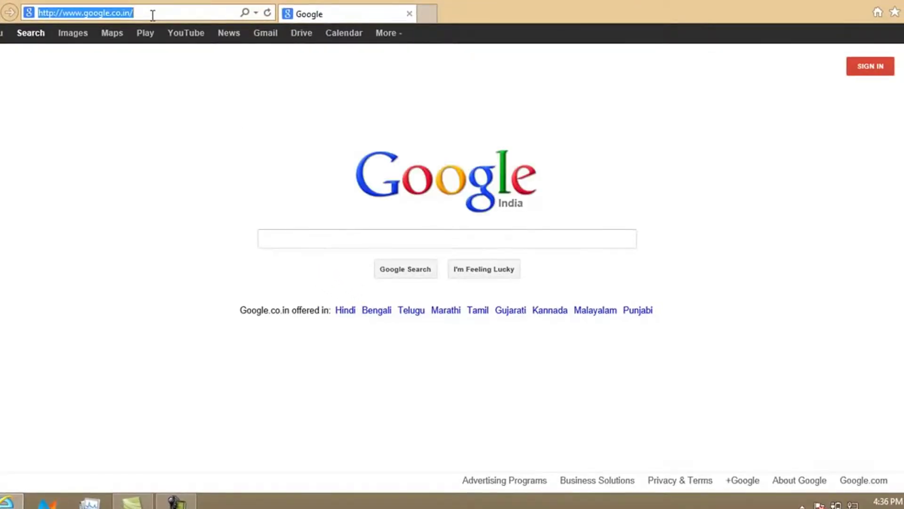
pyautogui.write('paypal.com/')
pyautogui.press('Return')
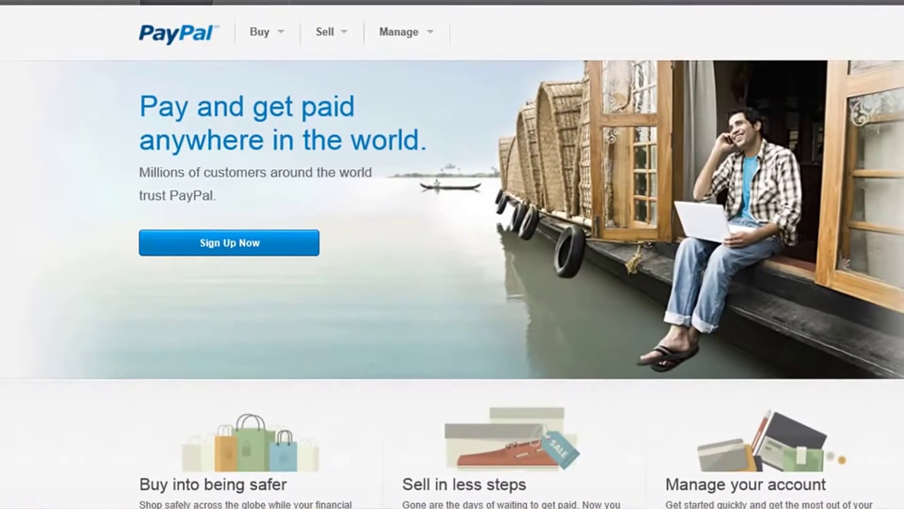
# Look over the PayPal home page and start signing up for a new account.
pyautogui.scroll(-5, 549, 344)
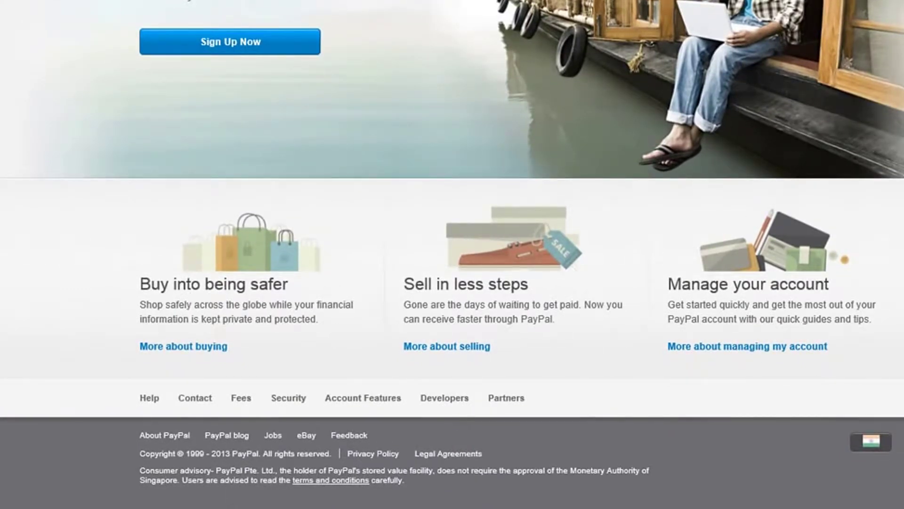
pyautogui.scroll(5, 453, 254)
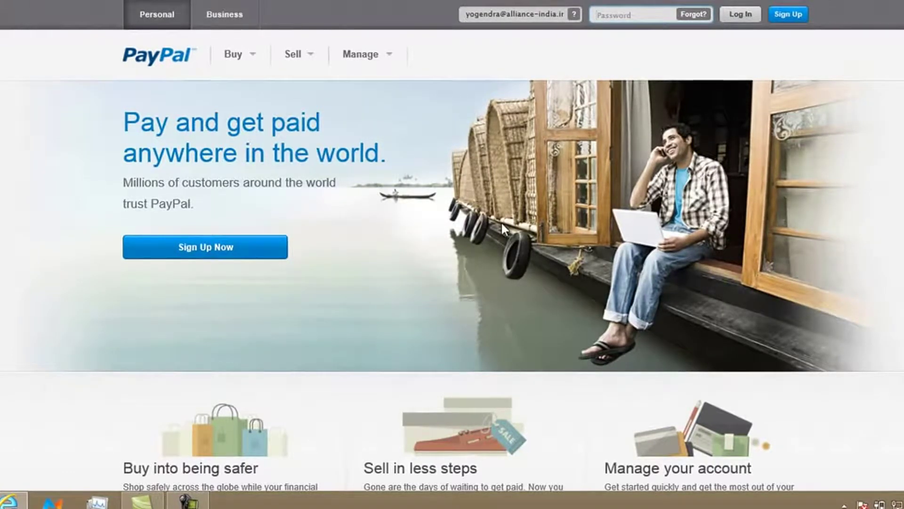
pyautogui.click(215, 254)
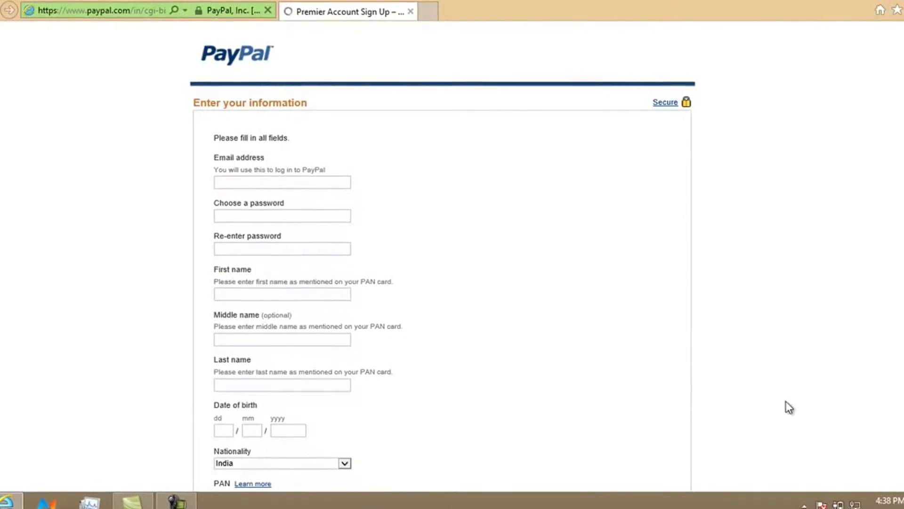
# Examine the Premier account sign-up form's fields, from email address, password and names down to nationality, PAN and address.
pyautogui.scroll(-4, 443, 259)
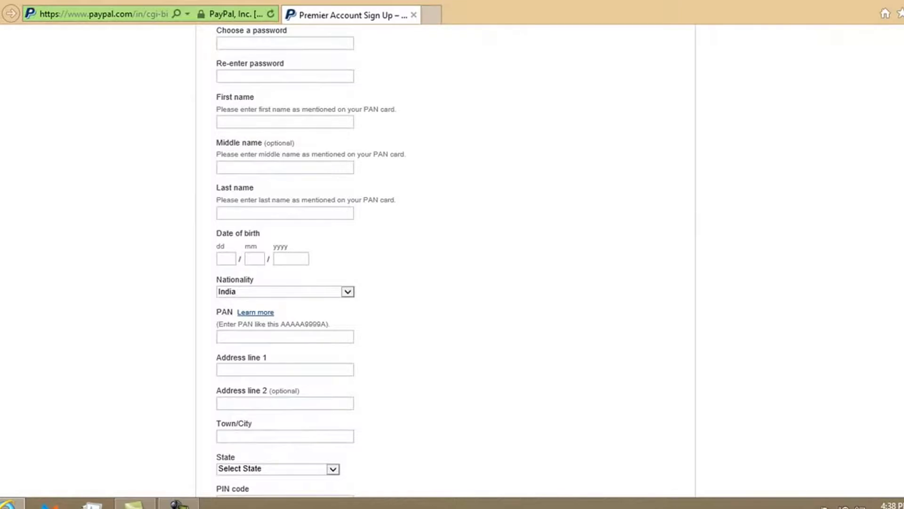
pyautogui.scroll(3, 645, 80)
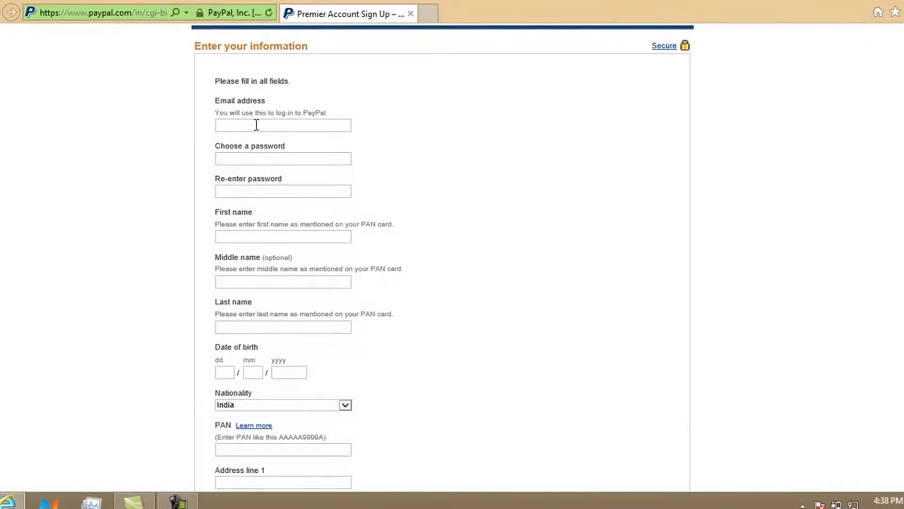
pyautogui.click(291, 125)
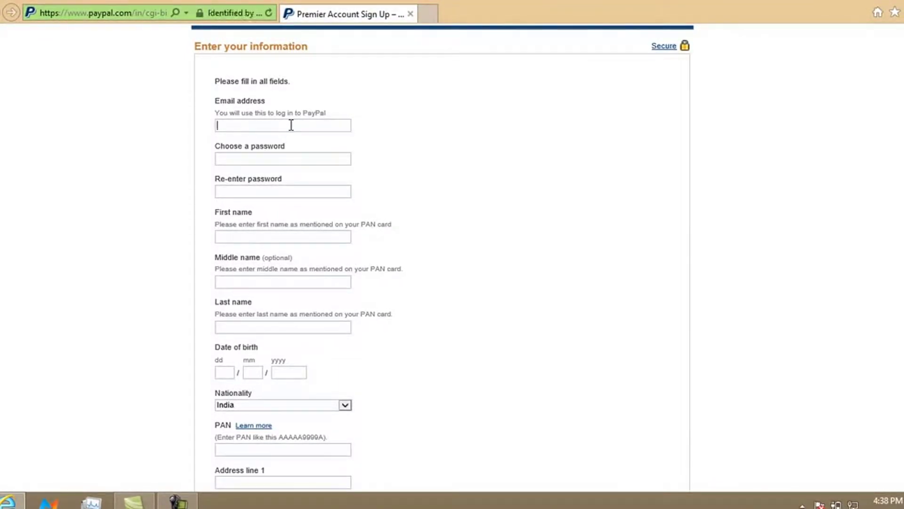
pyautogui.click(284, 159)
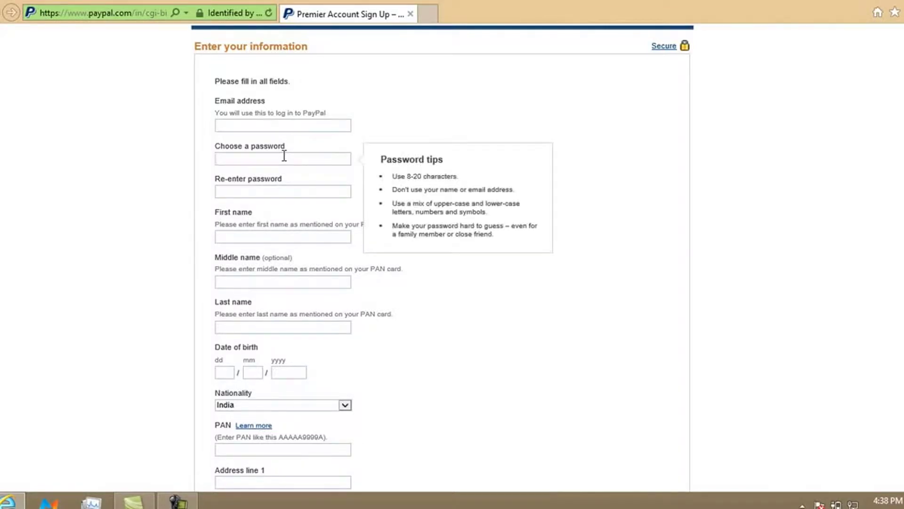
pyautogui.click(274, 192)
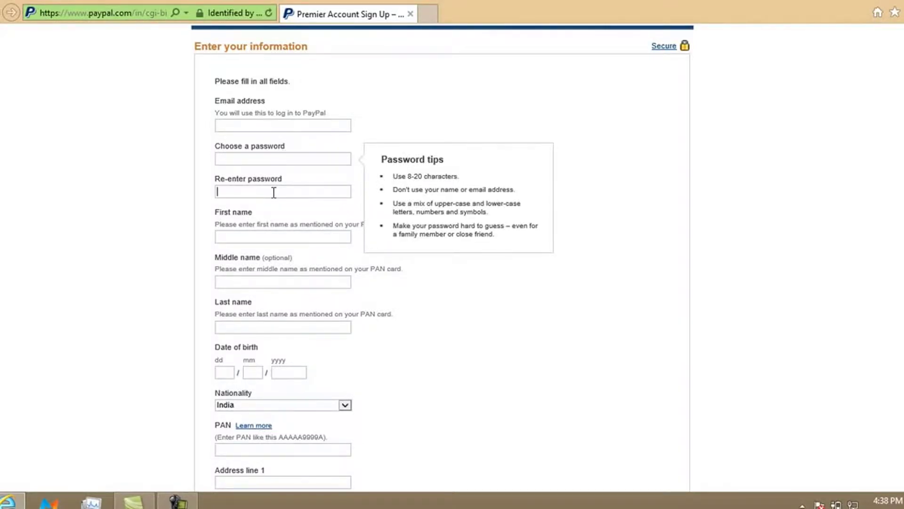
pyautogui.click(269, 235)
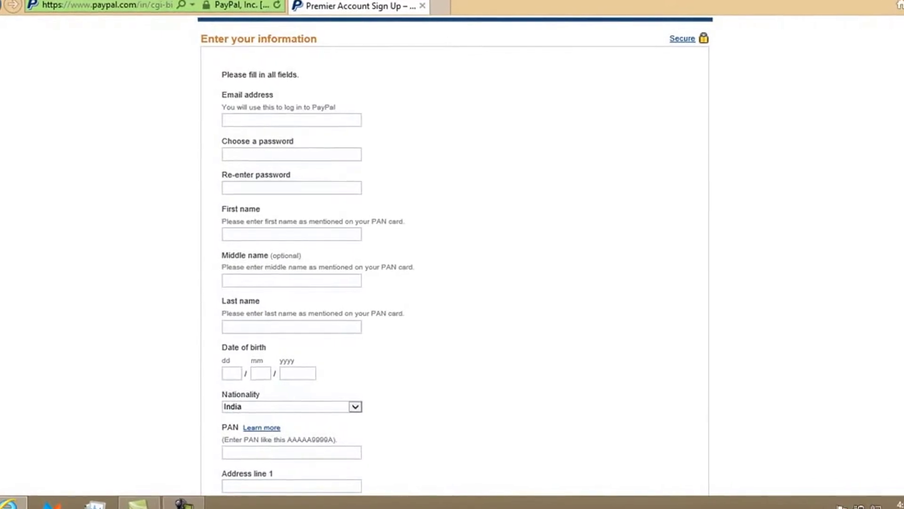
pyautogui.scroll(-5, 453, 254)
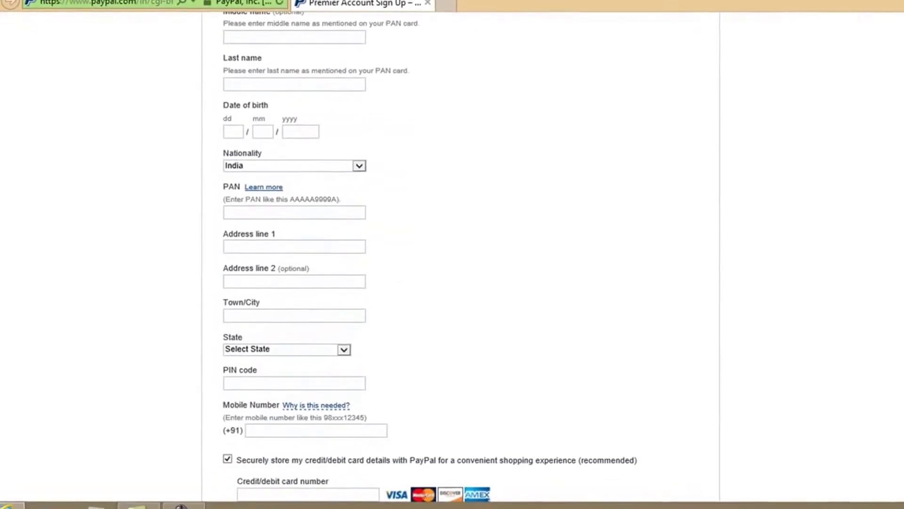
pyautogui.scroll(-1, 452, 254)
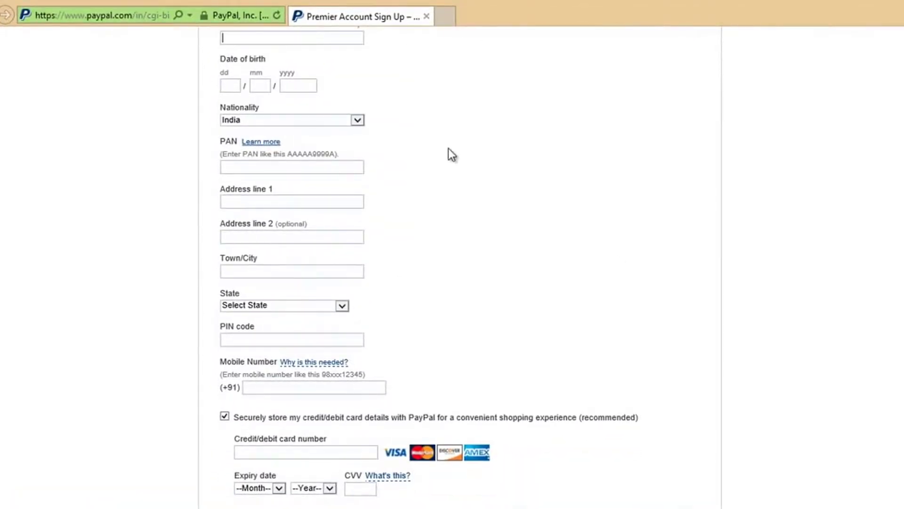
pyautogui.click(324, 163)
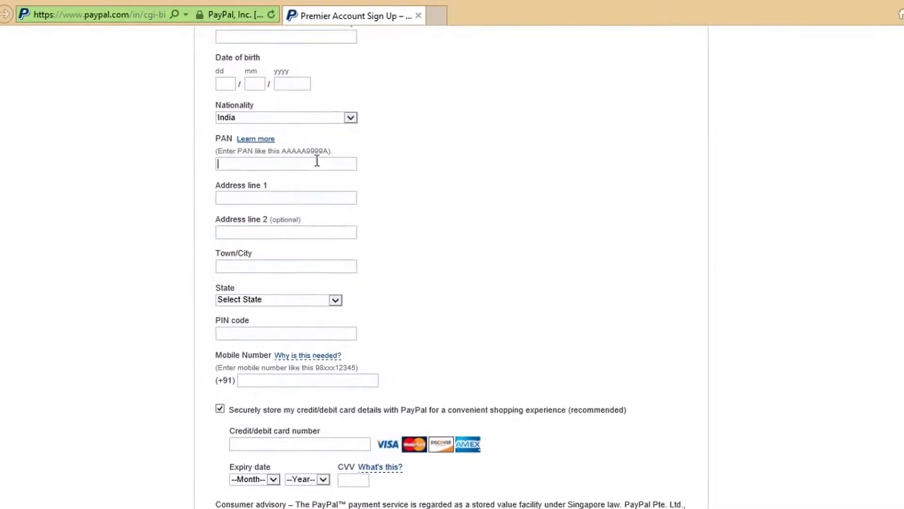
pyautogui.click(309, 158)
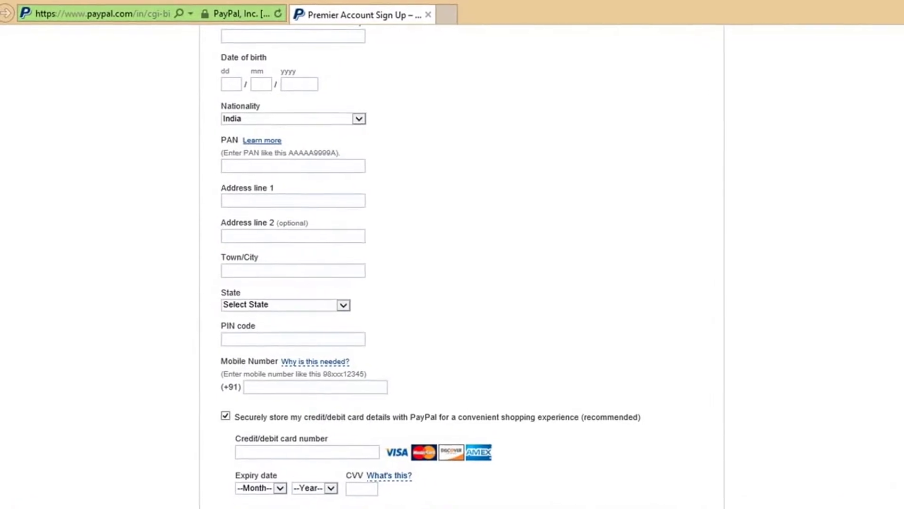
# Turn off securely storing the credit/debit card details in the sign-up form.
pyautogui.scroll(-3, 693, 221)
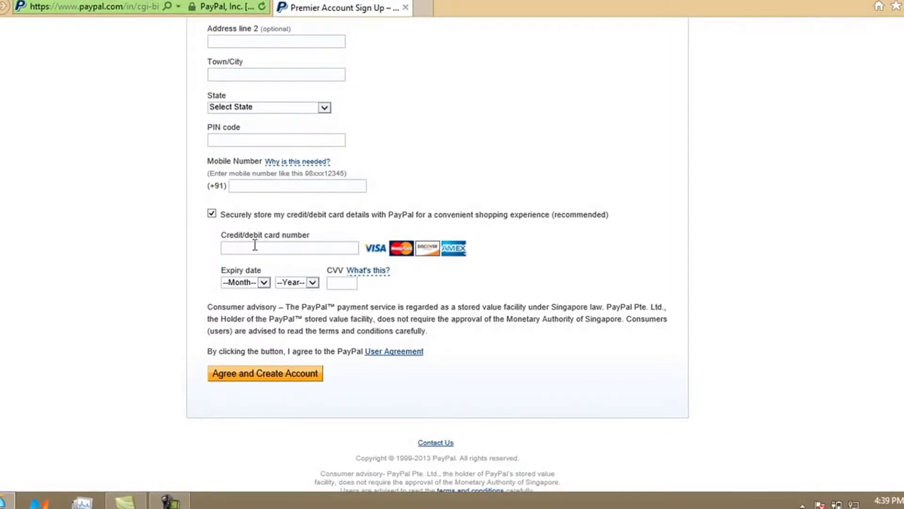
pyautogui.click(212, 214)
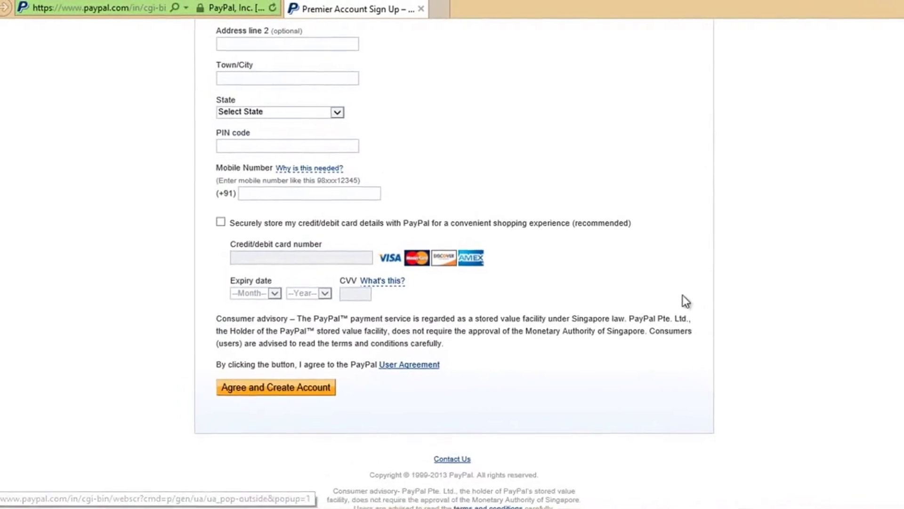
pyautogui.scroll(10, 452, 254)
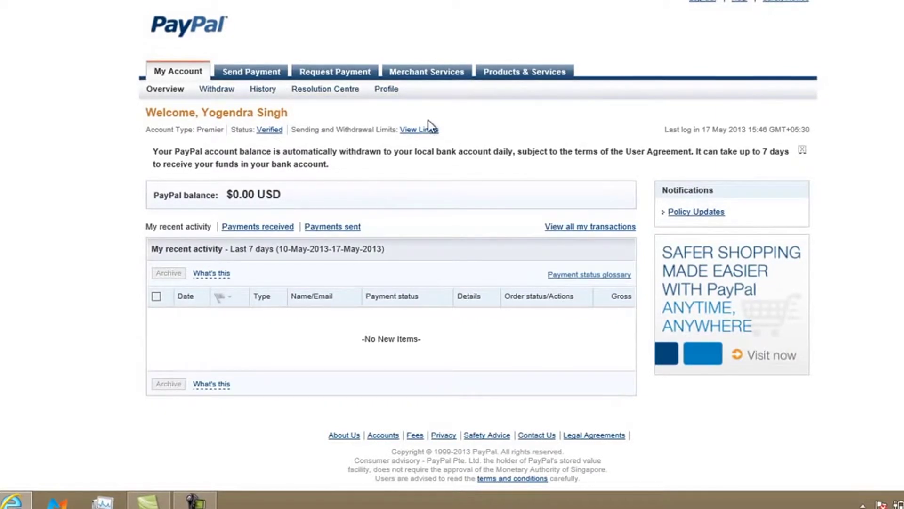
# Review the account's Withdraw Funds, Resolution Centre and Manage Invoices pages, and log out of PayPal.
pyautogui.click(218, 95)
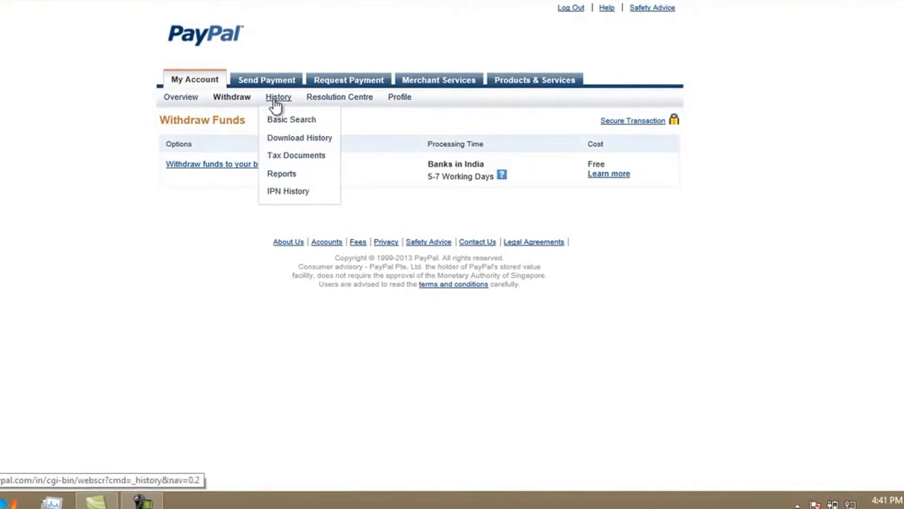
pyautogui.moveTo(329, 103)
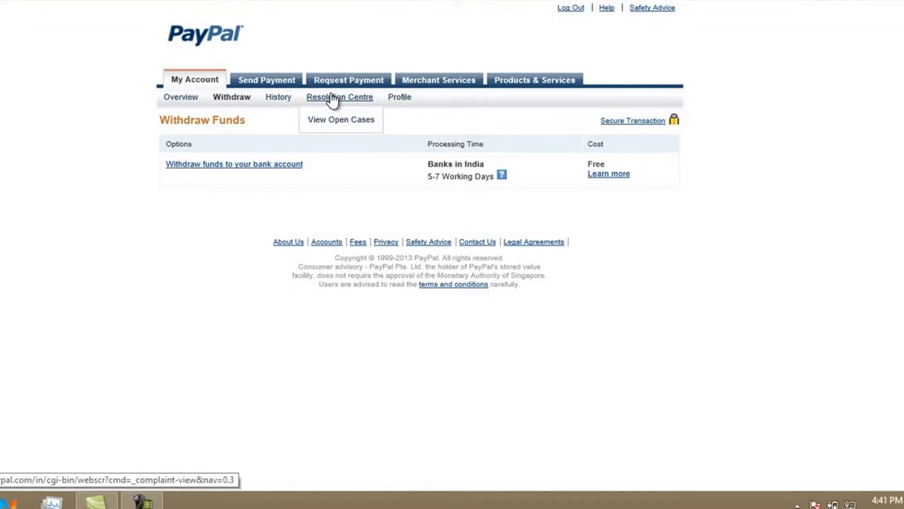
pyautogui.click(333, 100)
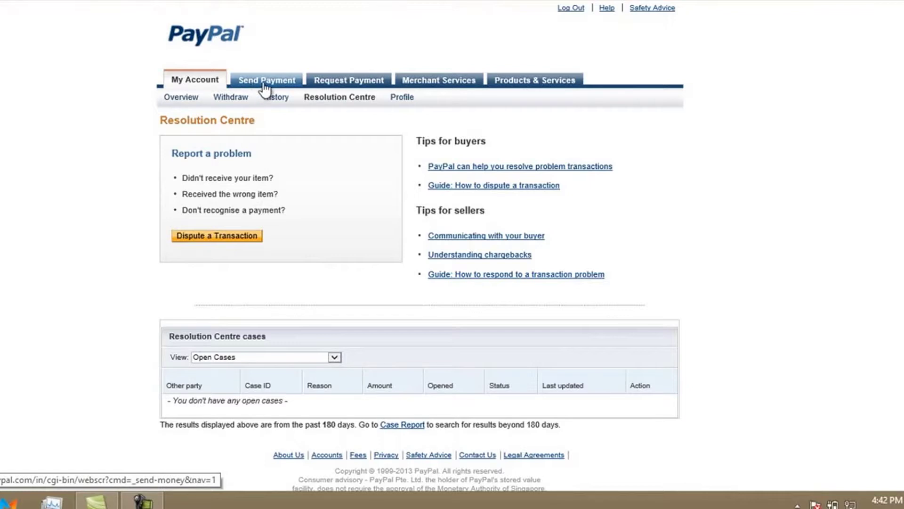
pyautogui.click(321, 88)
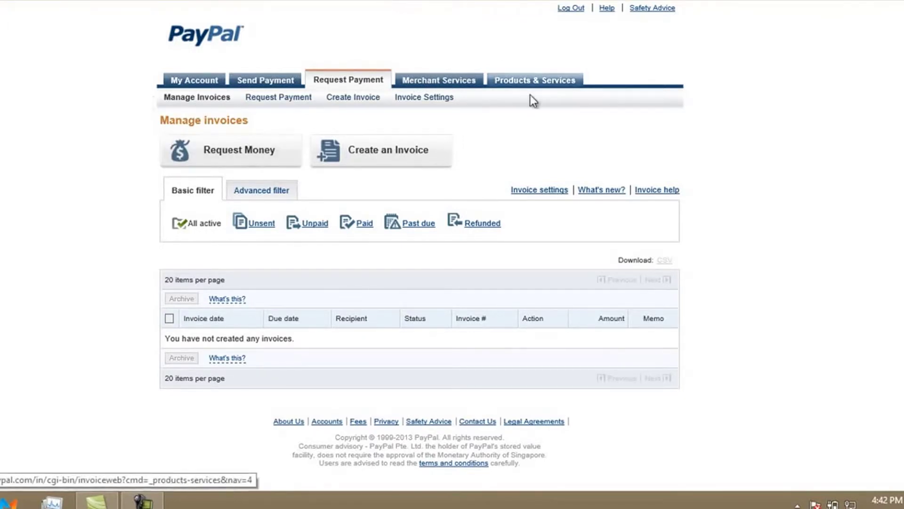
pyautogui.click(569, 14)
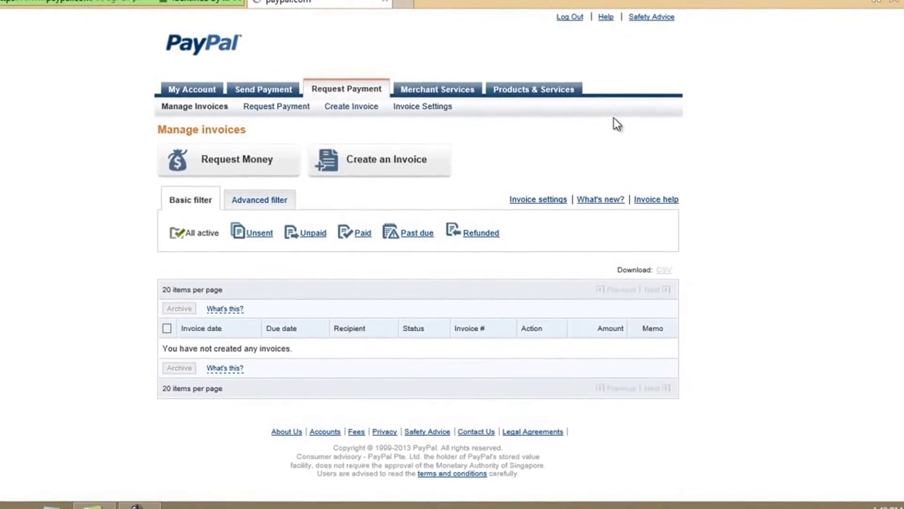
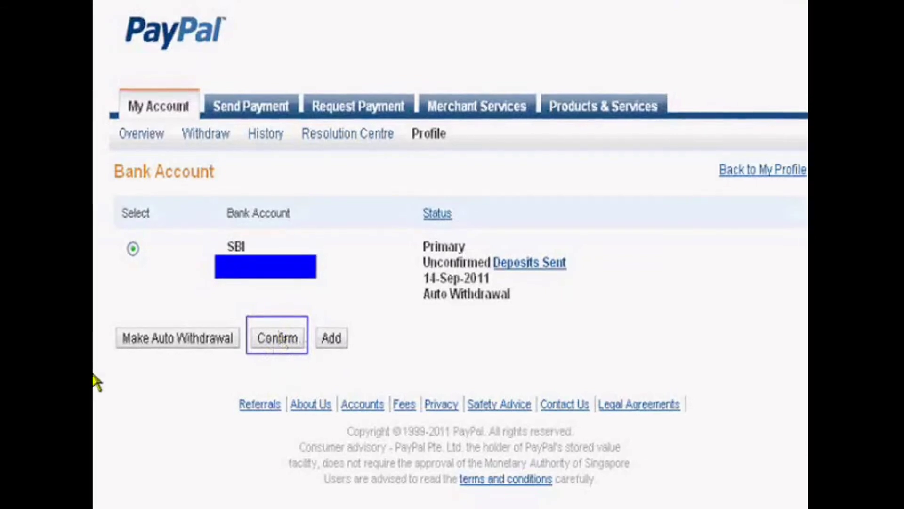
# Start confirming the primary SBI bank account in the PayPal profile.
pyautogui.click(282, 335)
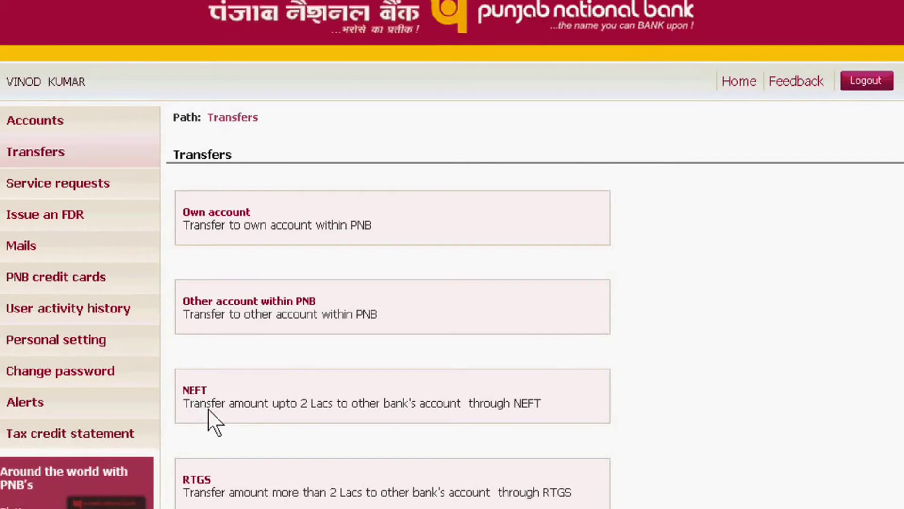
# In Punjab National Bank's online banking, open the form for registering a beneficiary for NEFT transfers.
pyautogui.moveTo(190, 405); pyautogui.dragTo(244, 406)
pyautogui.click(312, 406)
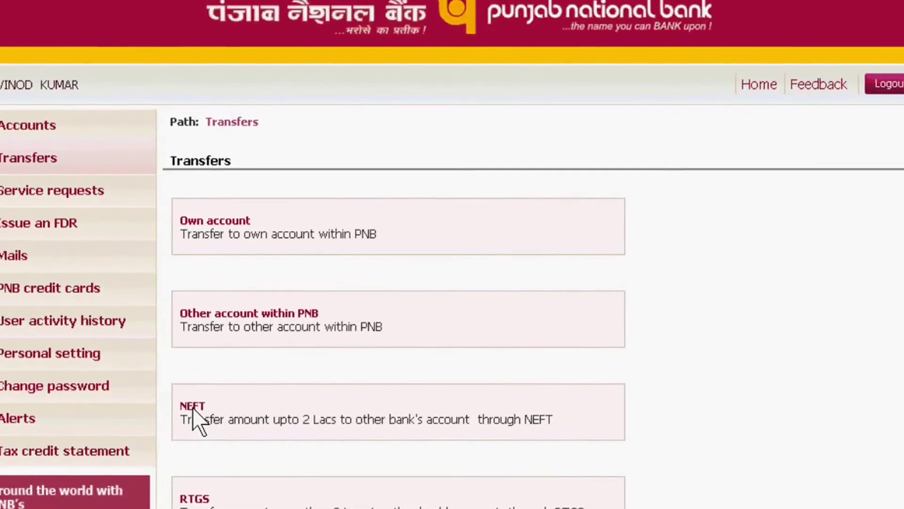
pyautogui.click(197, 415)
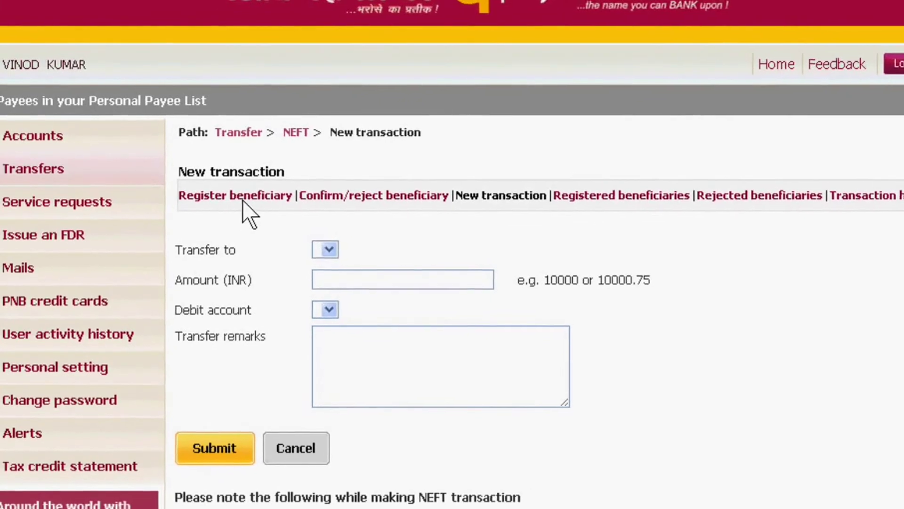
pyautogui.click(239, 198)
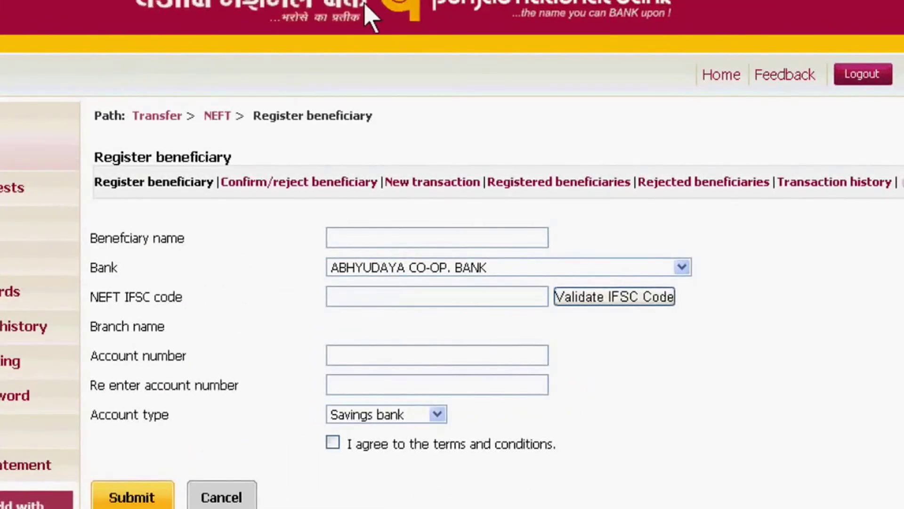
# Enter the beneficiary's full name and set the beneficiary's bank to STATE BANK OF INDIA.
pyautogui.click(387, 239)
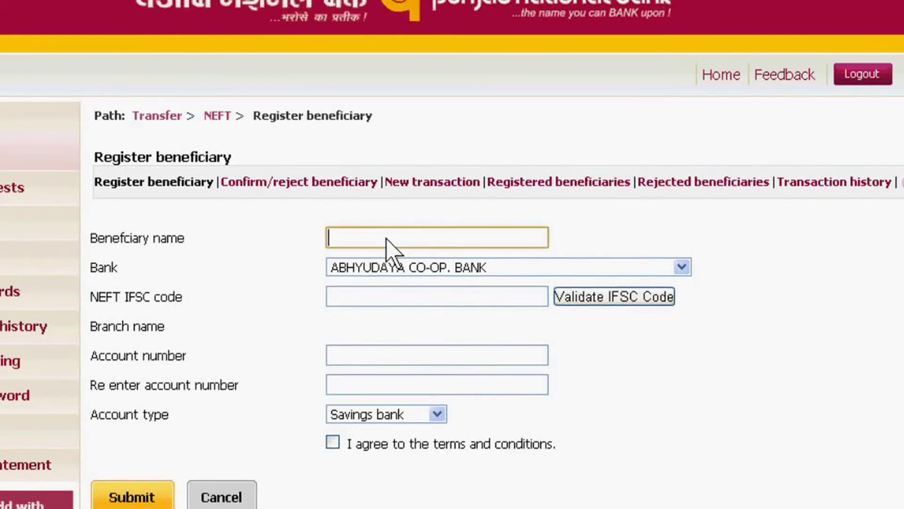
pyautogui.write('Vinod')
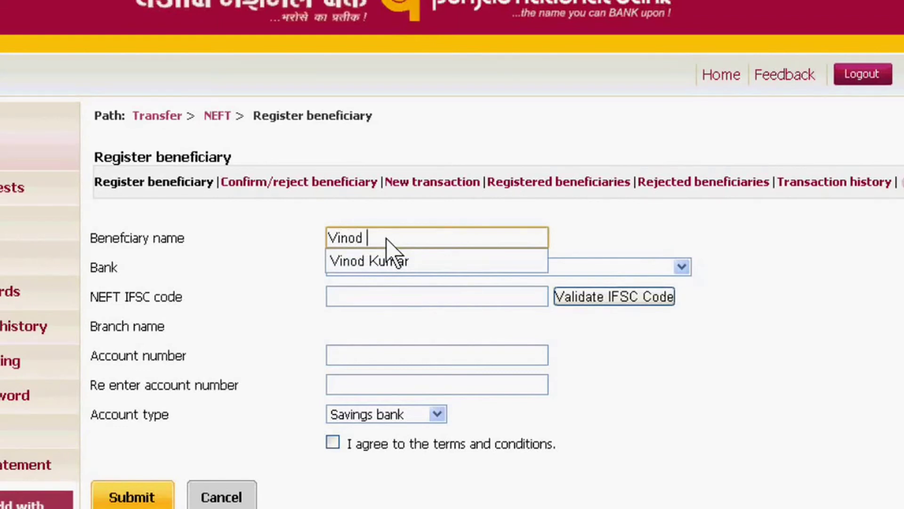
pyautogui.click(405, 266)
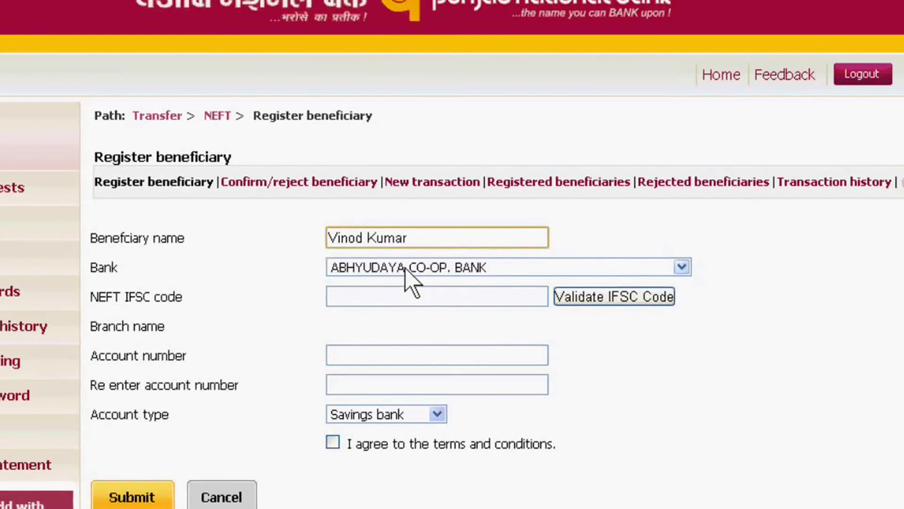
pyautogui.click(412, 269)
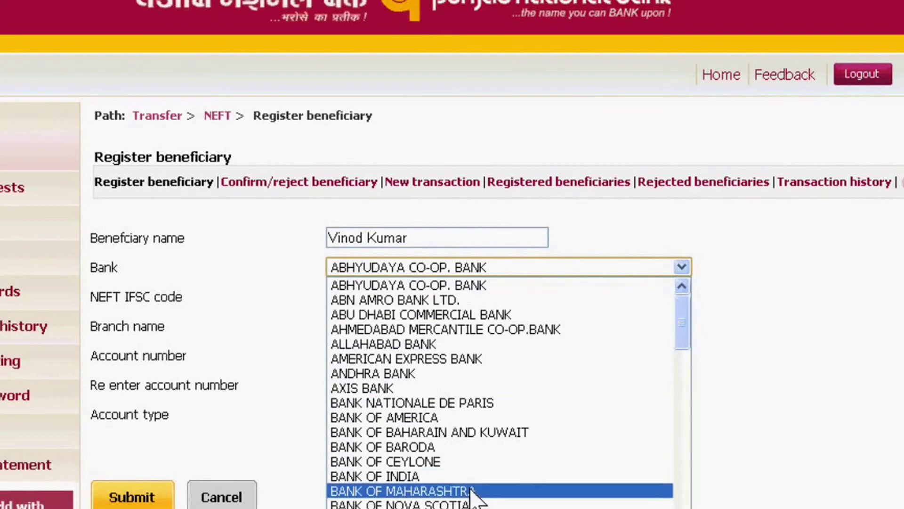
pyautogui.moveTo(688, 349); pyautogui.dragTo(671, 506)
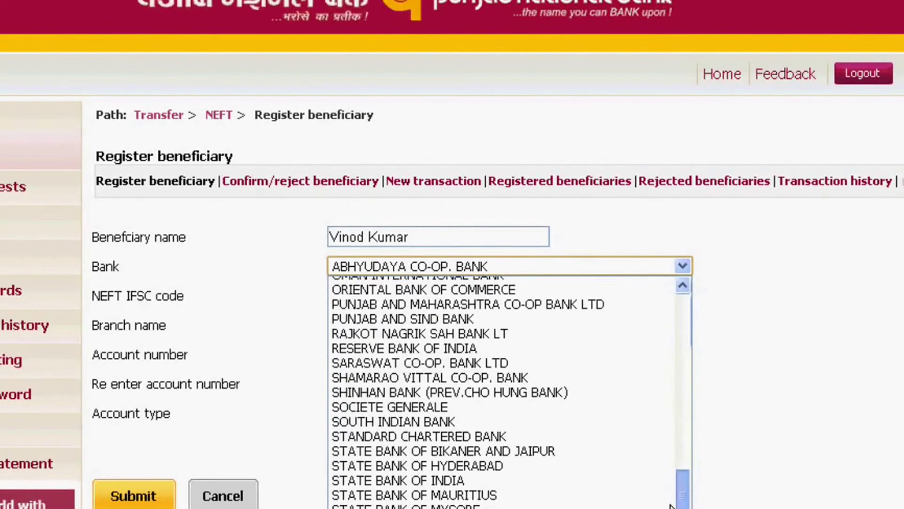
pyautogui.click(584, 480)
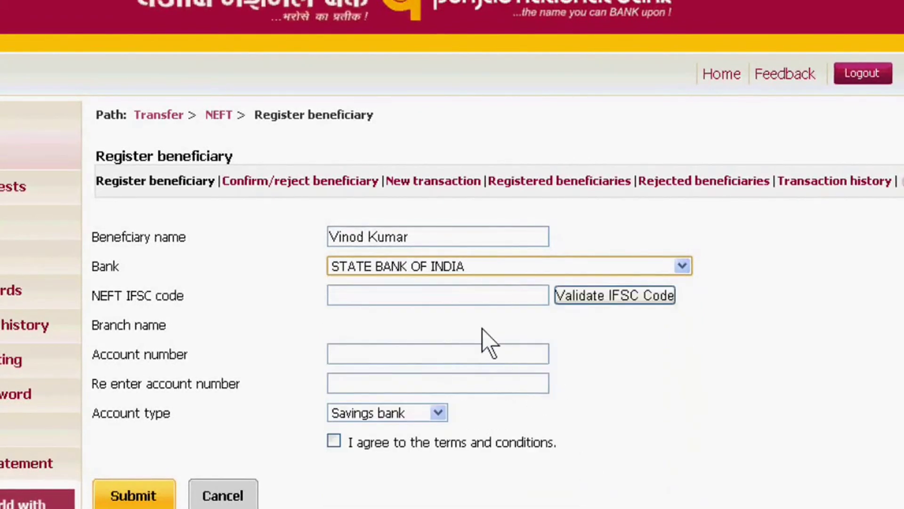
# Go through the beneficiary's empty NEFT IFSC code and account number fields, and agree to the terms and conditions.
pyautogui.click(464, 296)
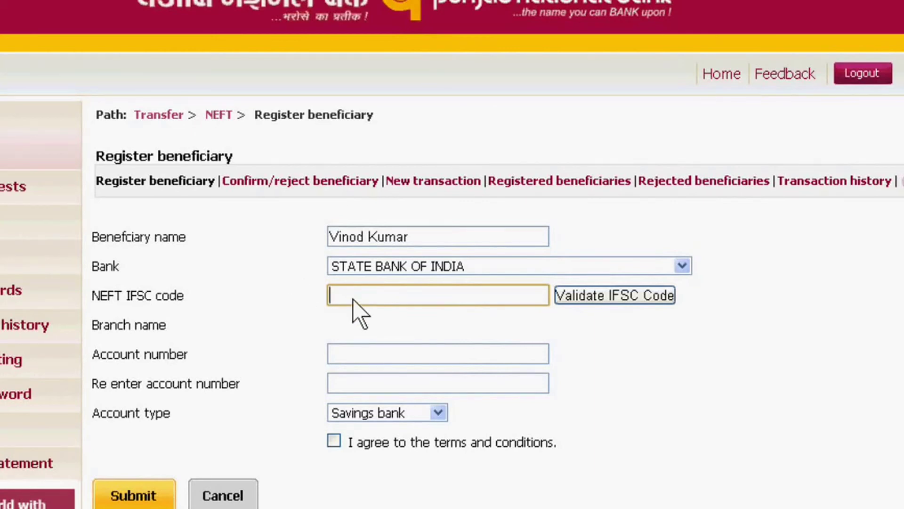
pyautogui.click(359, 362)
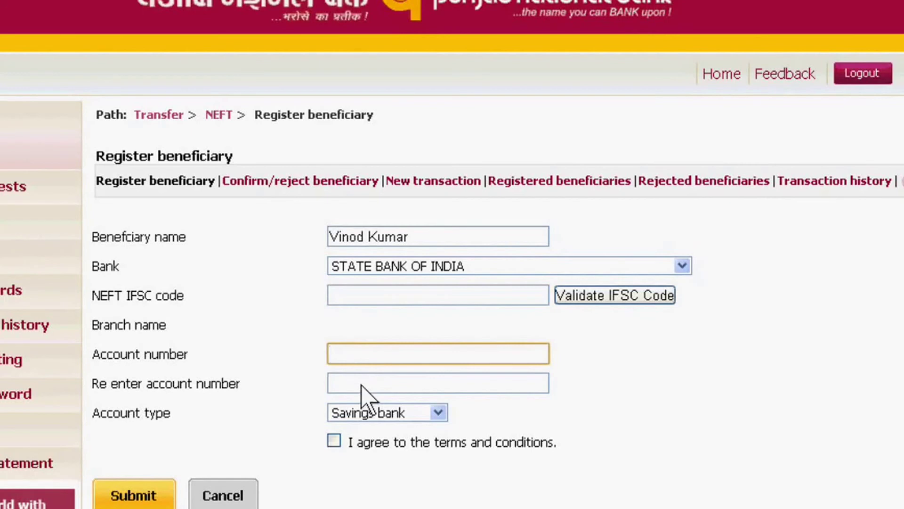
pyautogui.click(362, 384)
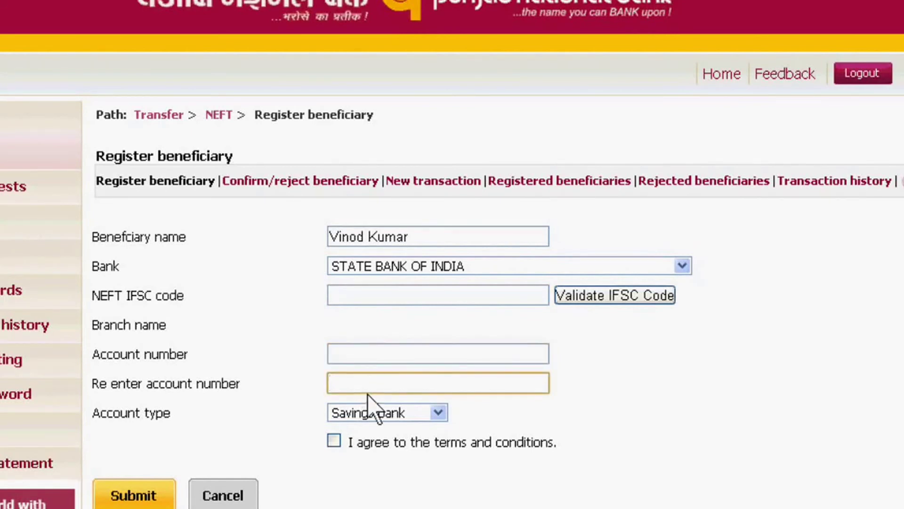
pyautogui.click(335, 440)
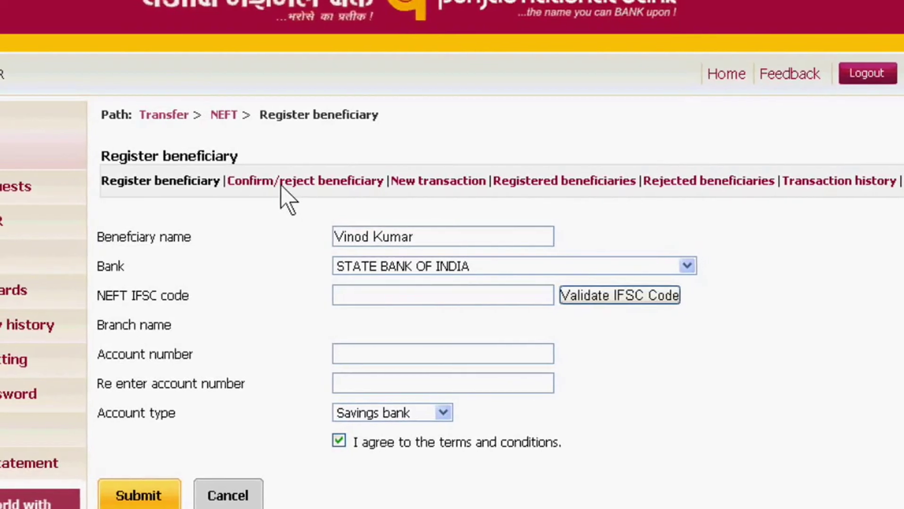
# Open the form for a new NEFT transaction, go through its amount and remarks fields, and enter 1000 as the INR amount.
pyautogui.click(414, 182)
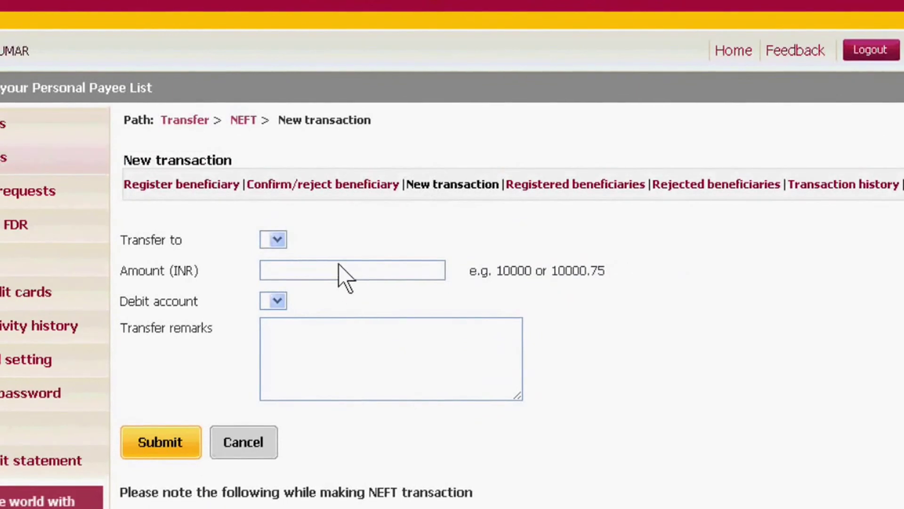
pyautogui.click(337, 265)
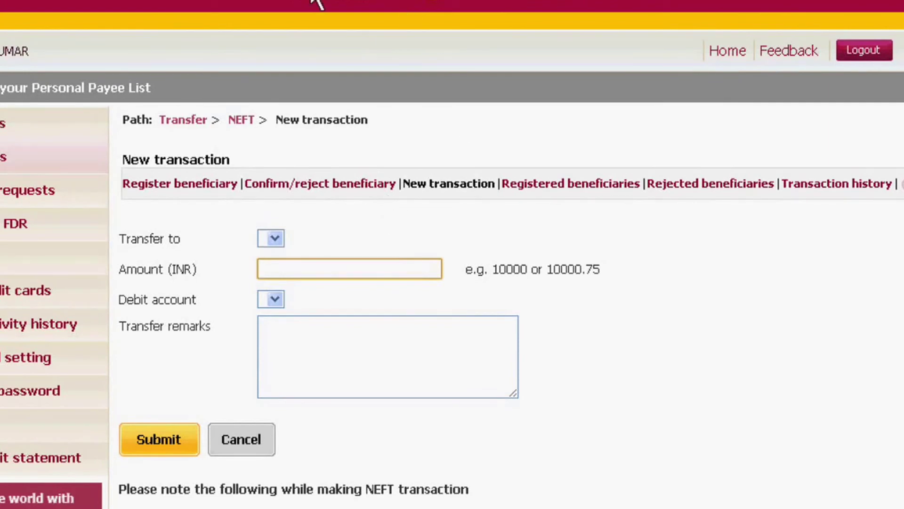
pyautogui.click(344, 327)
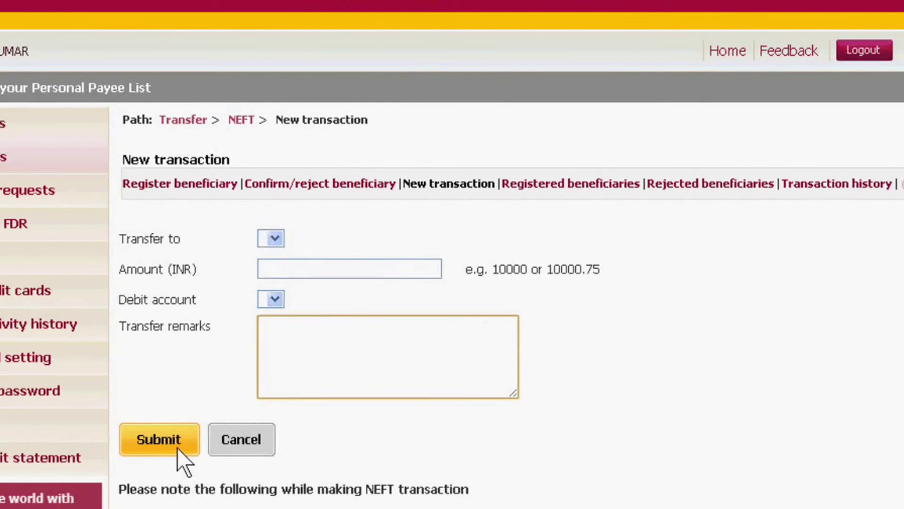
pyautogui.click(346, 267)
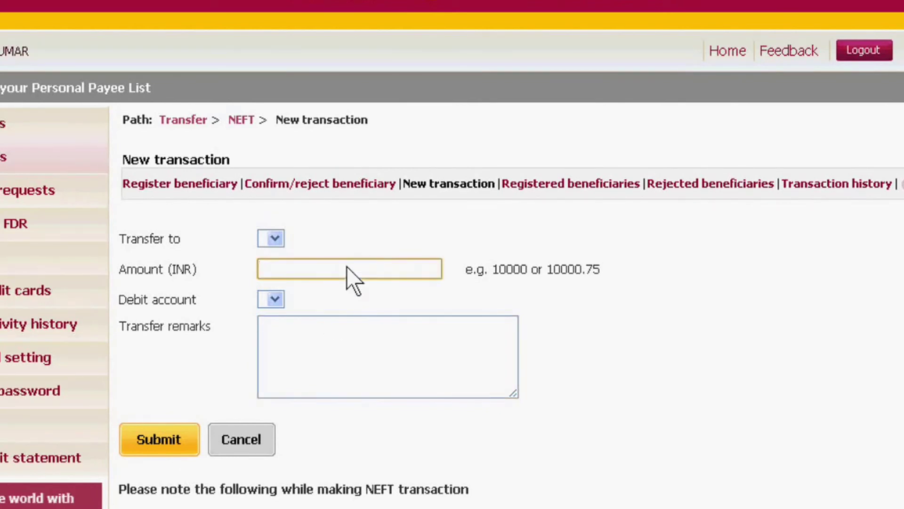
pyautogui.write('100000')
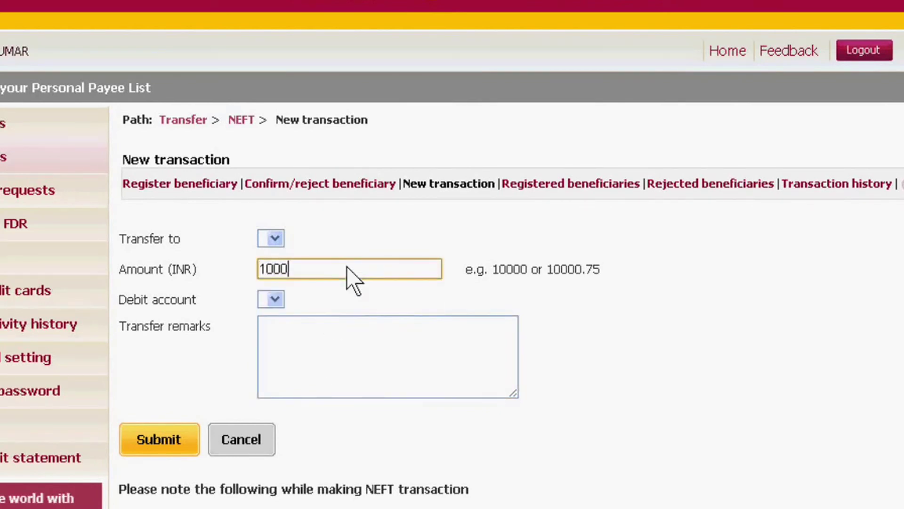